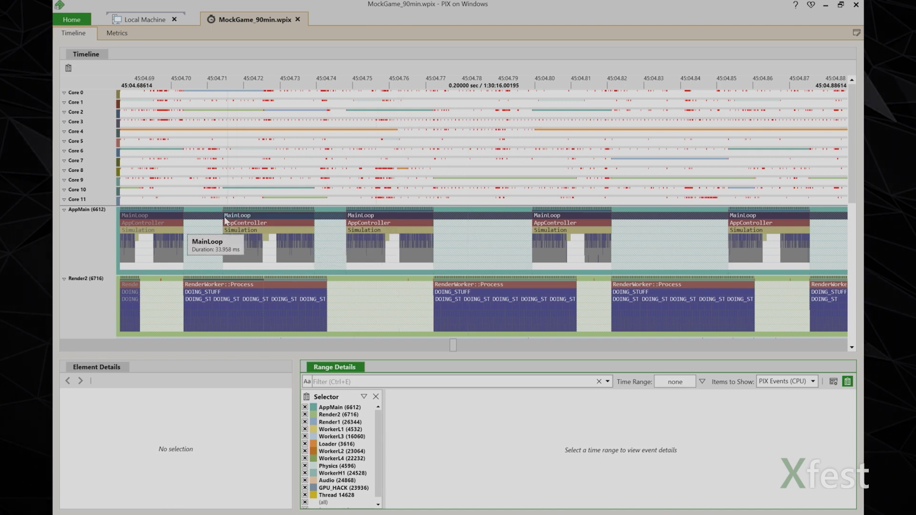
# Drag across several frames on the timeline ruler to create a 138.31 ms green range selection.
pyautogui.moveTo(226, 222); pyautogui.dragTo(727, 231)
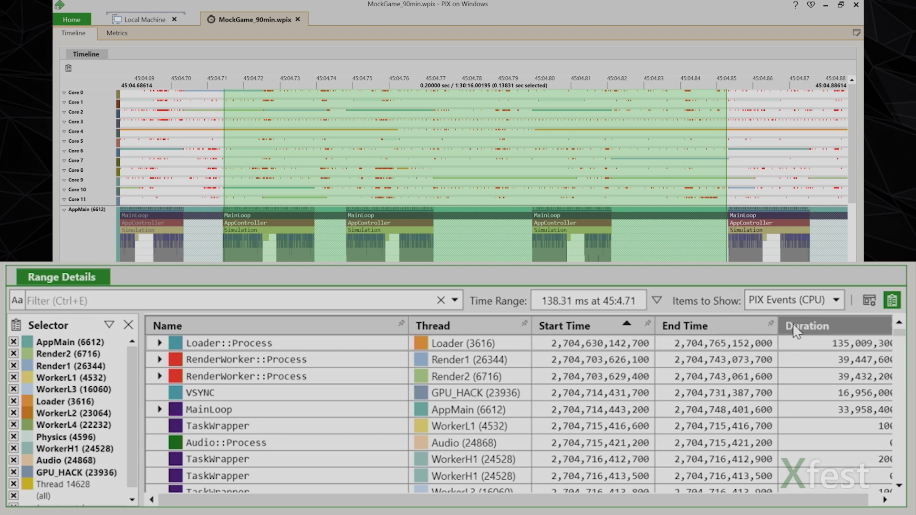
pyautogui.click(837, 301)
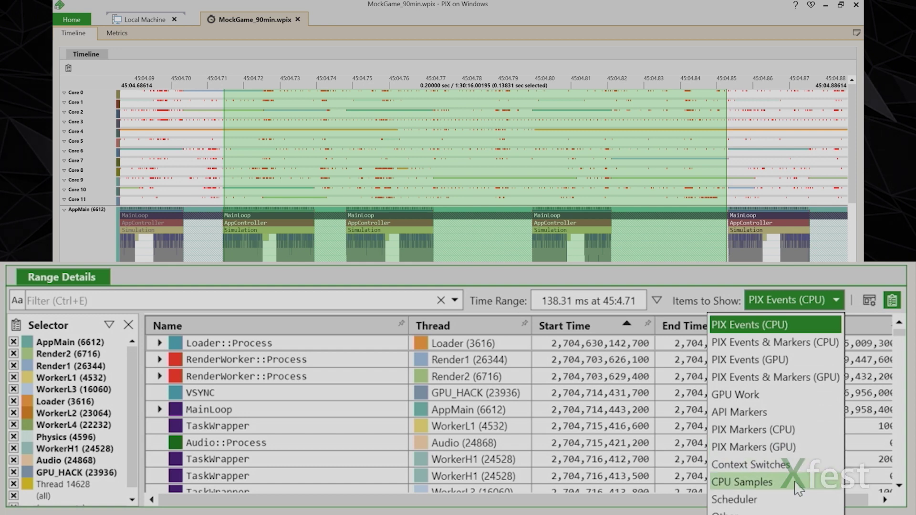
pyautogui.click(686, 275)
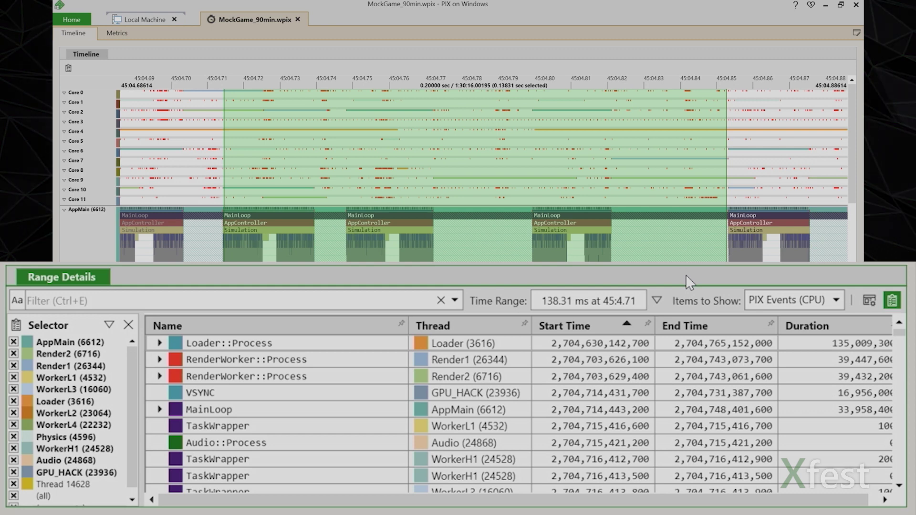
# Expand Loader::Process down to its nested DOING_STUFF events, then sort by Duration, longest first.
pyautogui.click(159, 341)
pyautogui.click(159, 343)
pyautogui.click(169, 360)
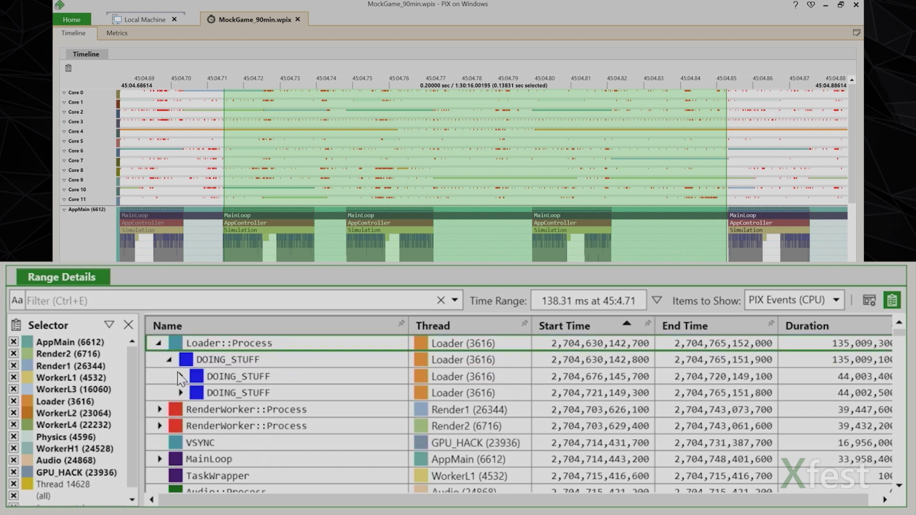
pyautogui.click(180, 376)
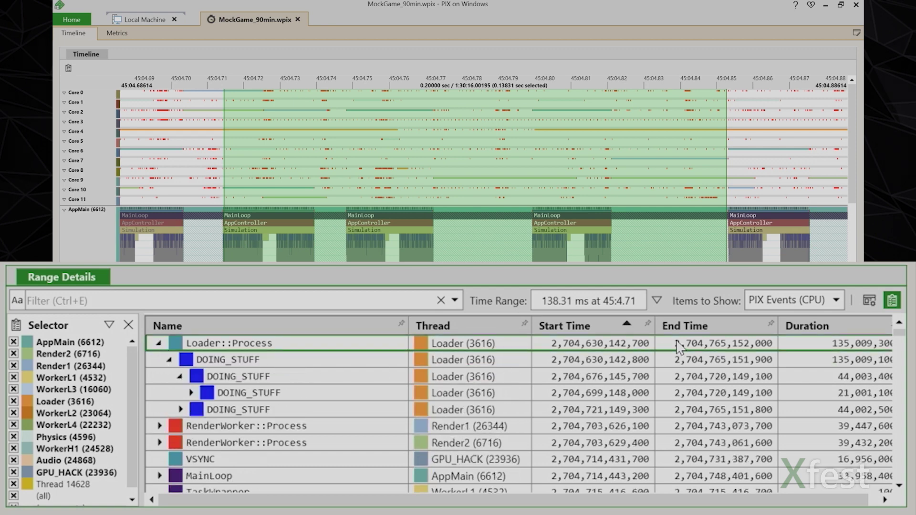
pyautogui.click(840, 329)
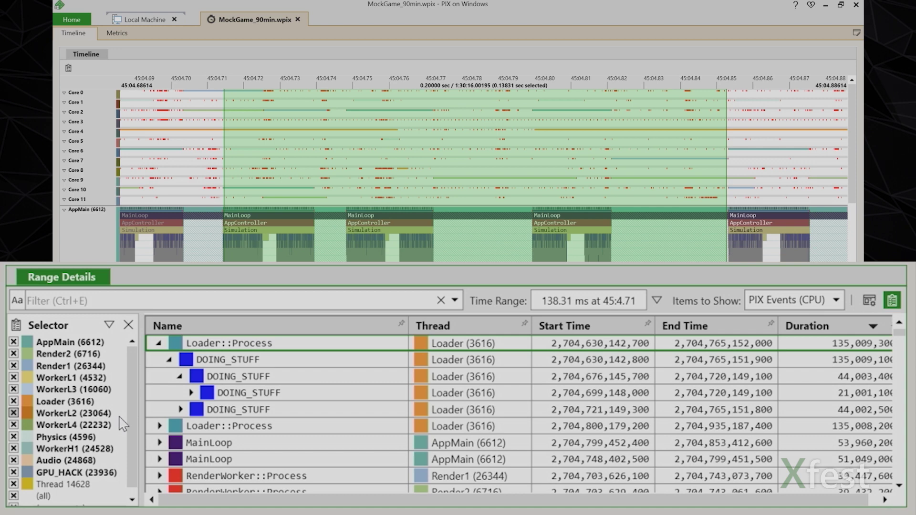
# Filter the threads to AppMain (6612), Render2 (6716) and Render1 (26344) only.
pyautogui.click(14, 496)
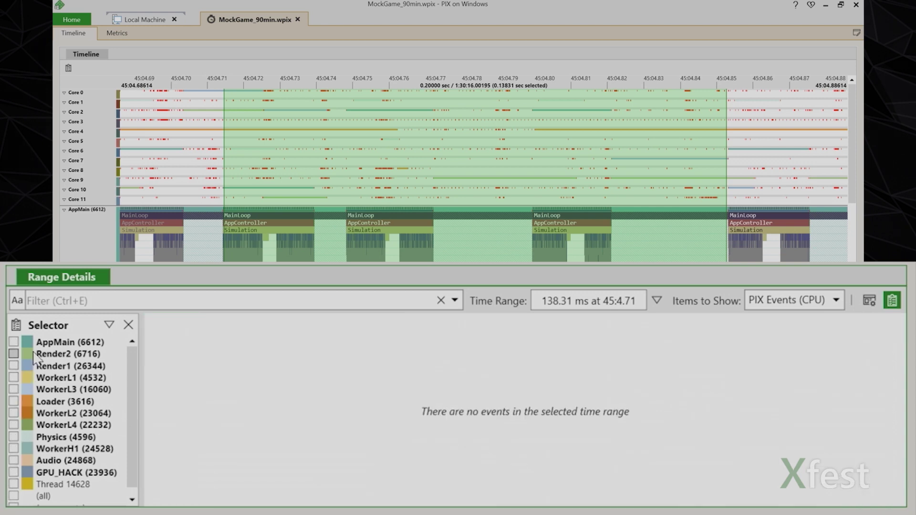
pyautogui.click(15, 342)
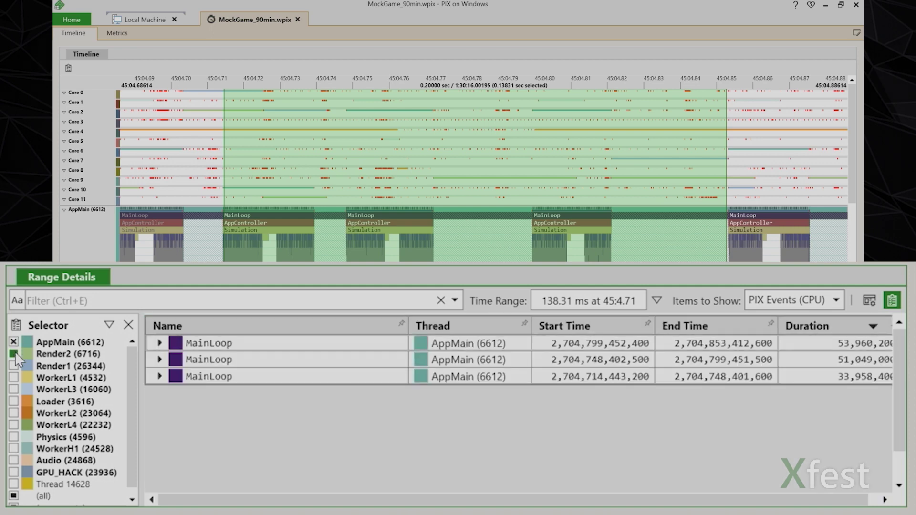
pyautogui.click(14, 353)
pyautogui.click(13, 365)
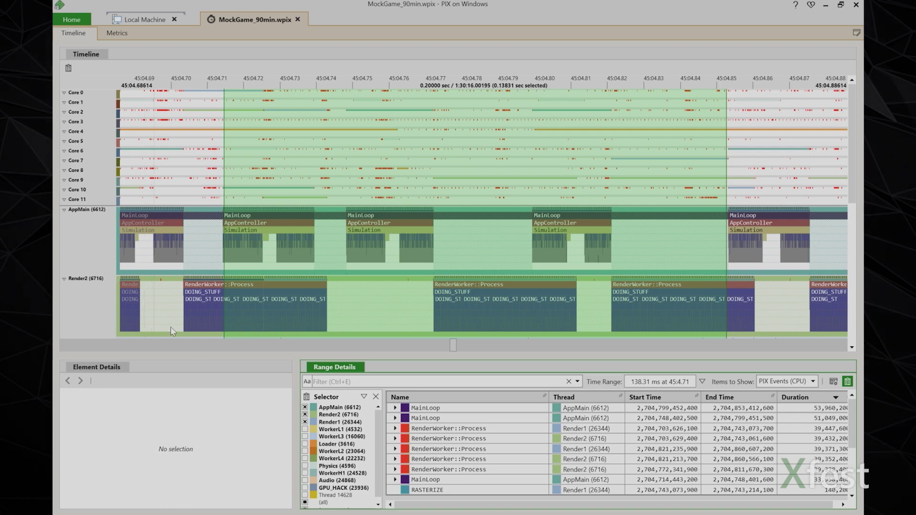
# Show the Render1 RenderWorker::Process event in the timeline and view the Time Range source options.
pyautogui.click(506, 429)
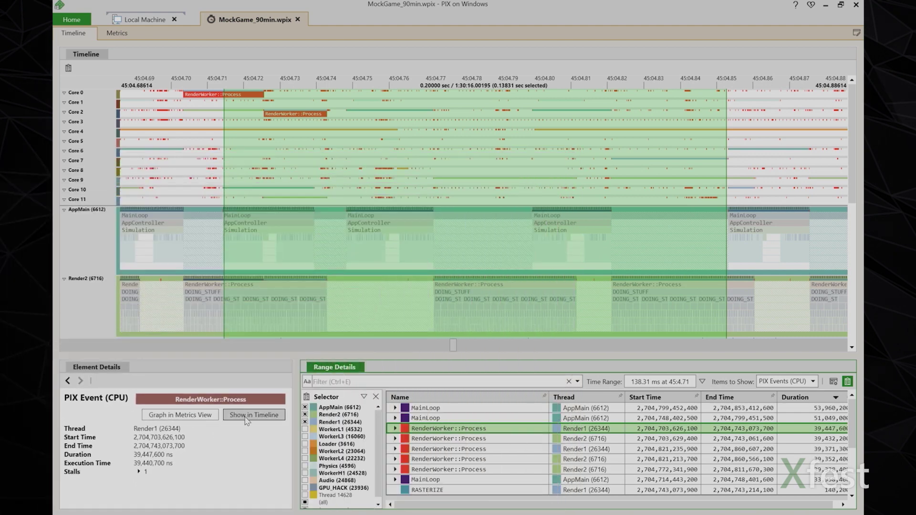
pyautogui.click(246, 415)
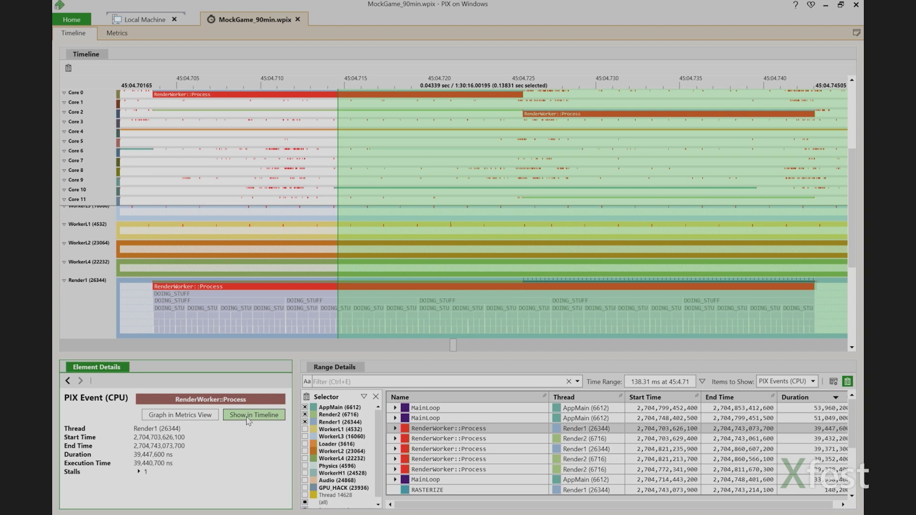
pyautogui.click(703, 382)
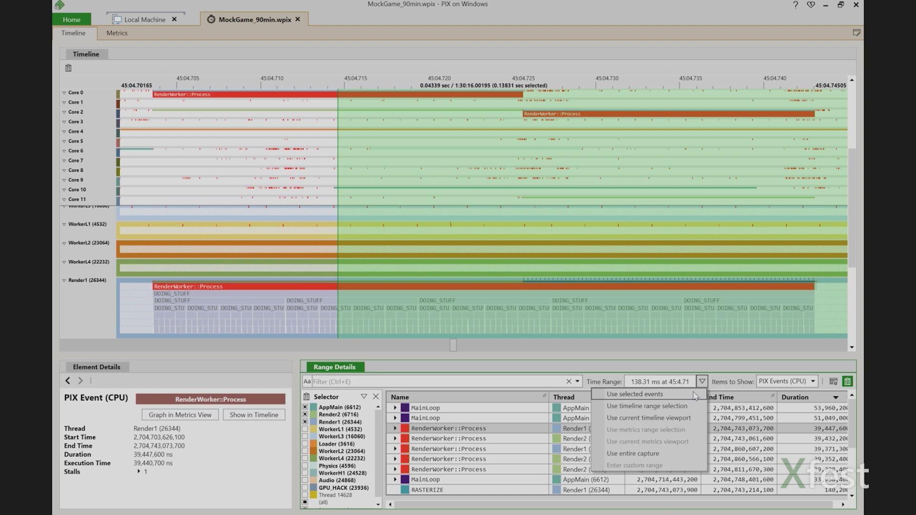
# Zoom out on the AppMain lane and select two consecutive MainLoop events.
pyautogui.click(836, 316)
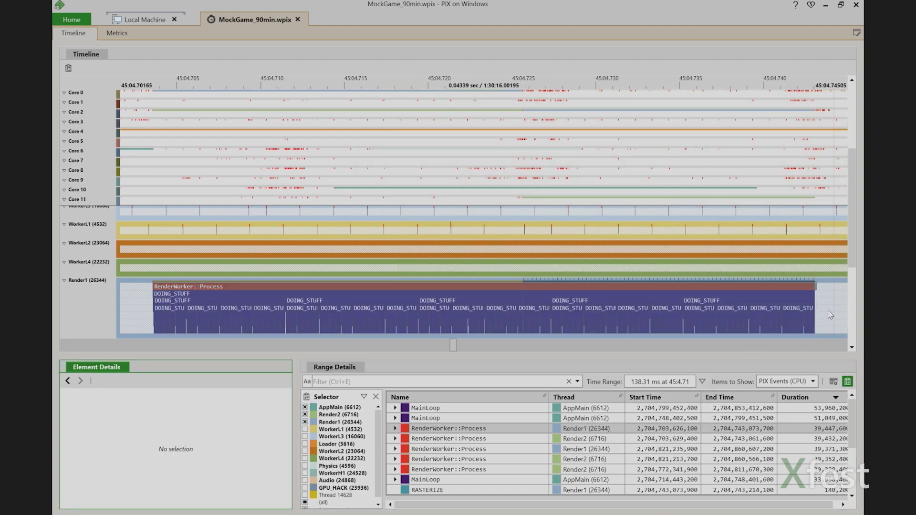
pyautogui.scroll(5, 788, 298)
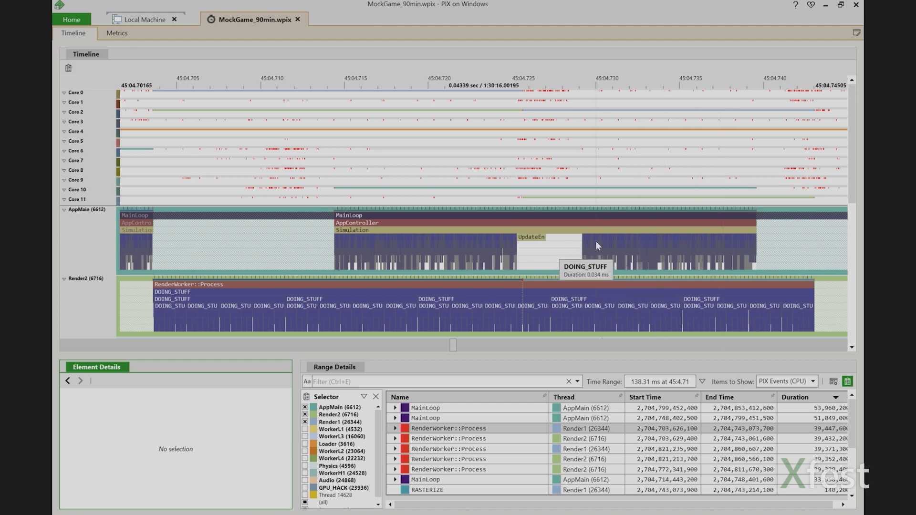
pyautogui.scroll(-2, 596, 239)
pyautogui.scroll(-3, 597, 239)
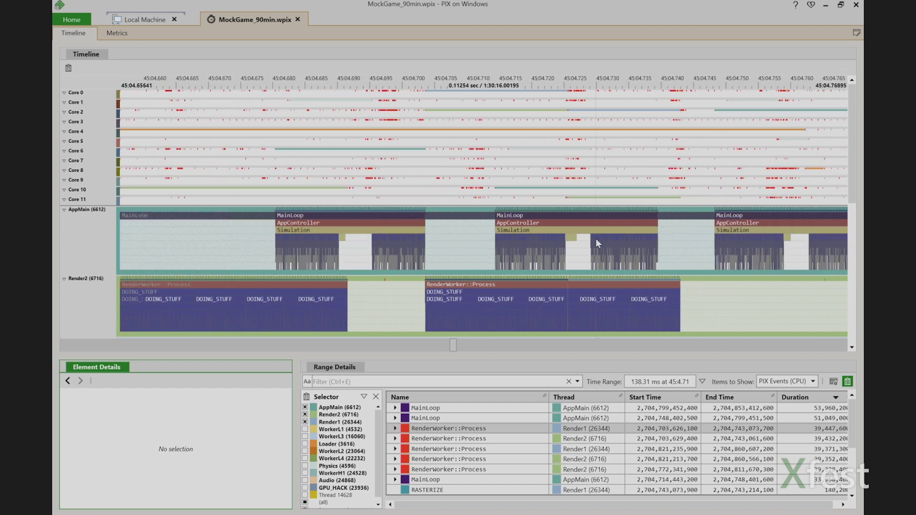
pyautogui.click(406, 214)
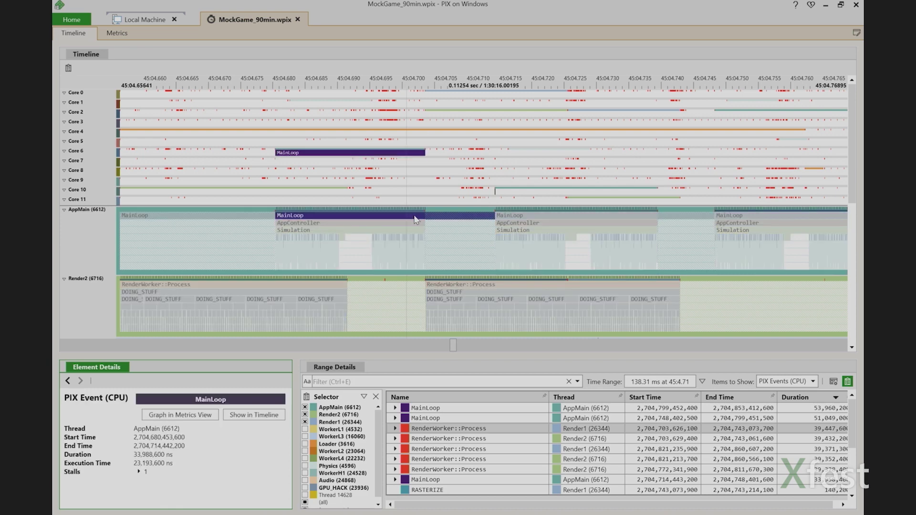
pyautogui.keyDown('ctrl'); pyautogui.click(539, 216); pyautogui.keyUp('ctrl')
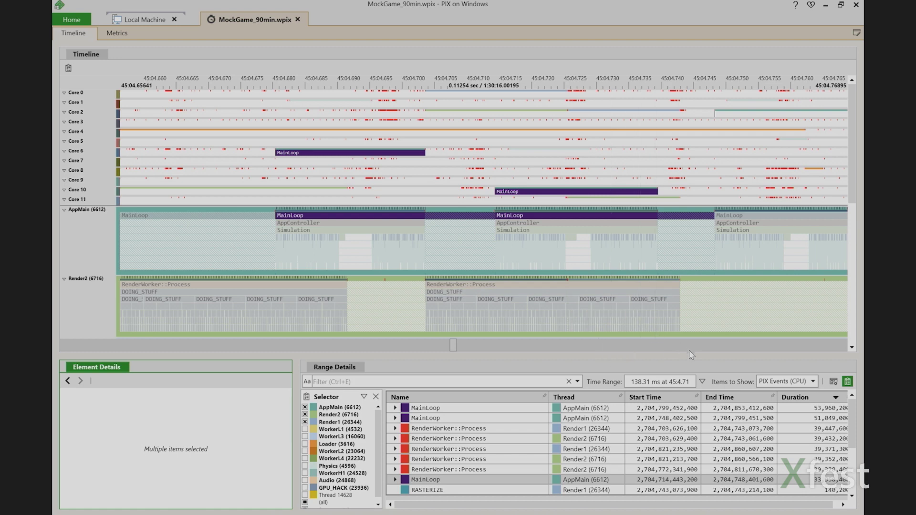
# Base the Time Range on the selected events, then on the current timeline viewport (112.54 ms).
pyautogui.click(702, 382)
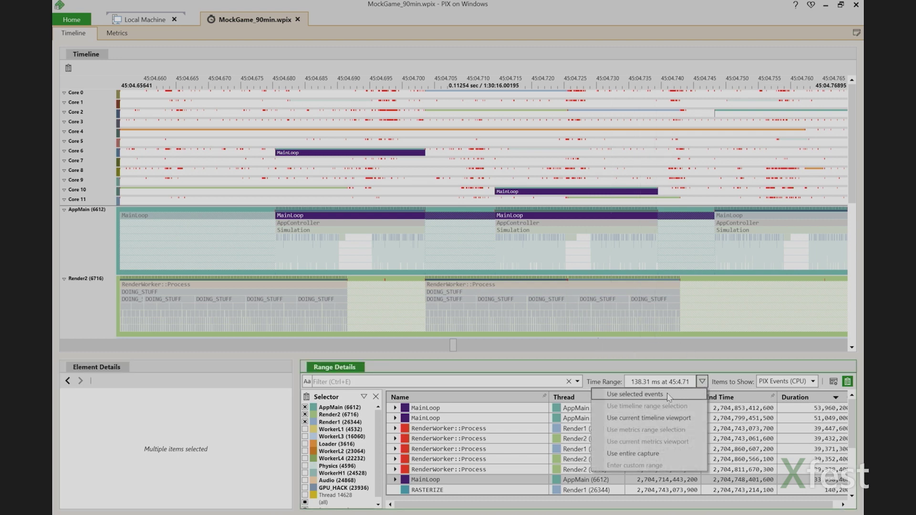
pyautogui.click(662, 400)
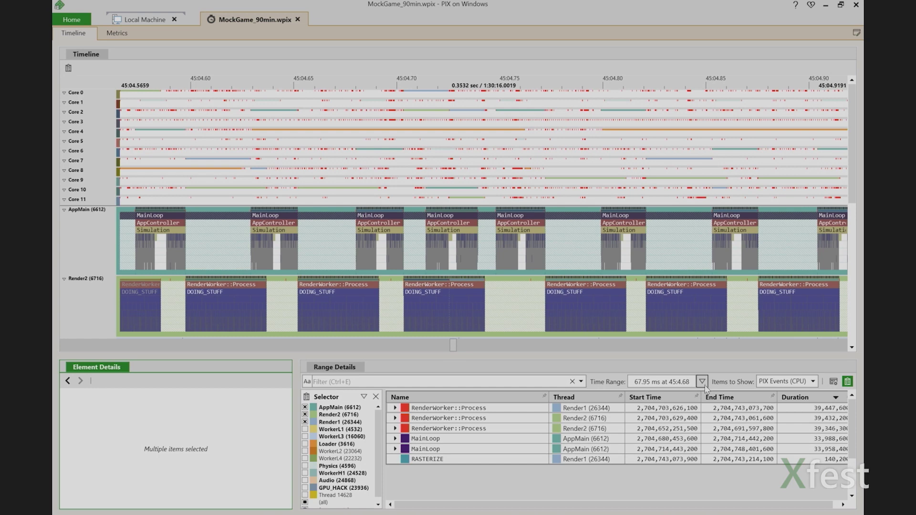
pyautogui.click(702, 381)
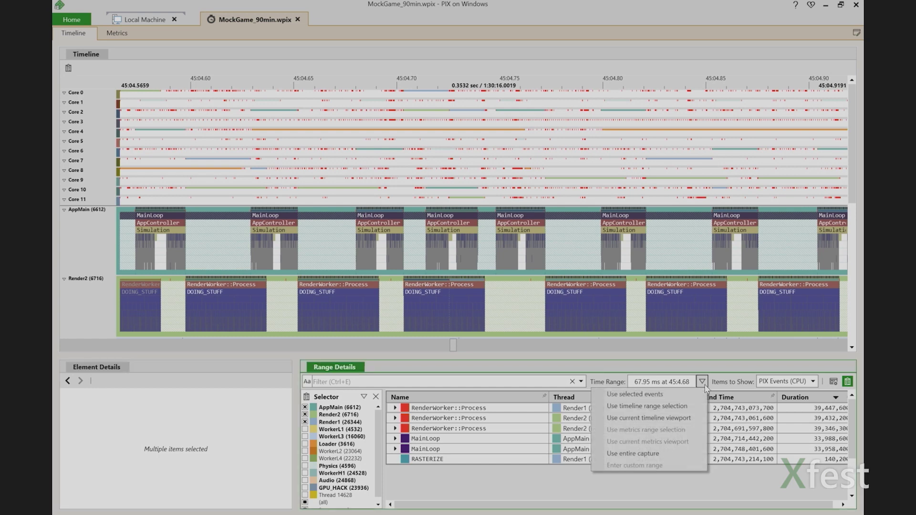
pyautogui.click(665, 418)
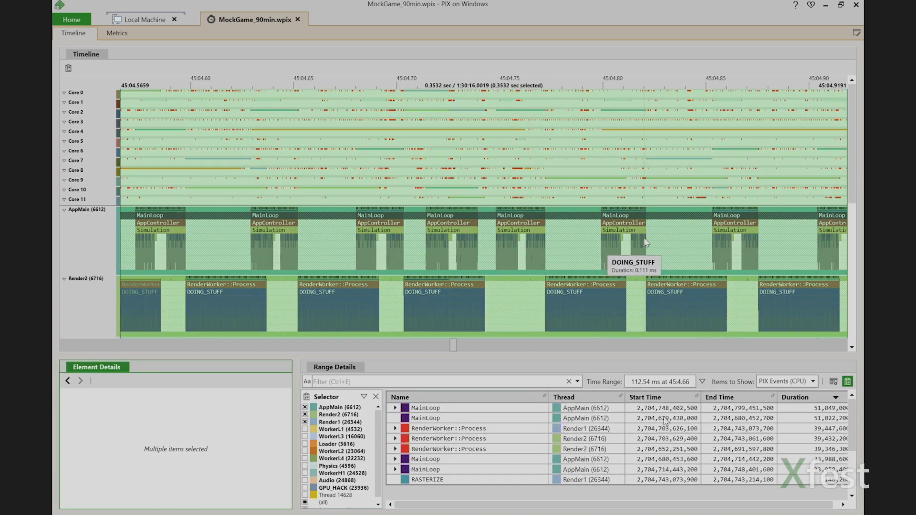
pyautogui.scroll(-5, 614, 229)
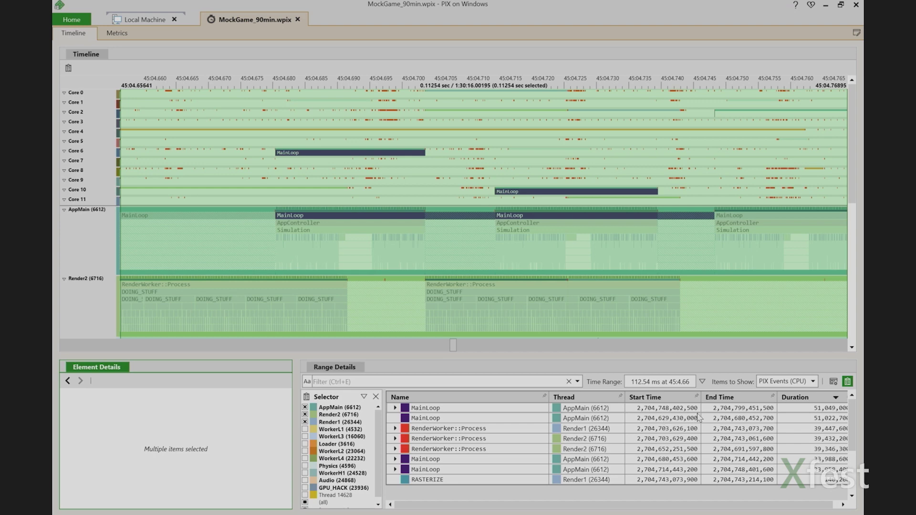
# In Display Options, keep the range synced with the timeline and turn off Show hierarchy.
pyautogui.click(833, 382)
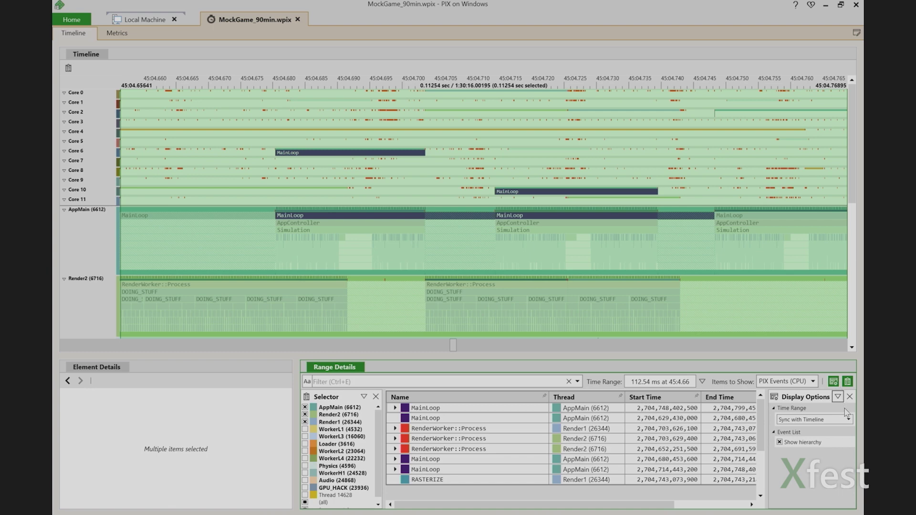
pyautogui.click(835, 420)
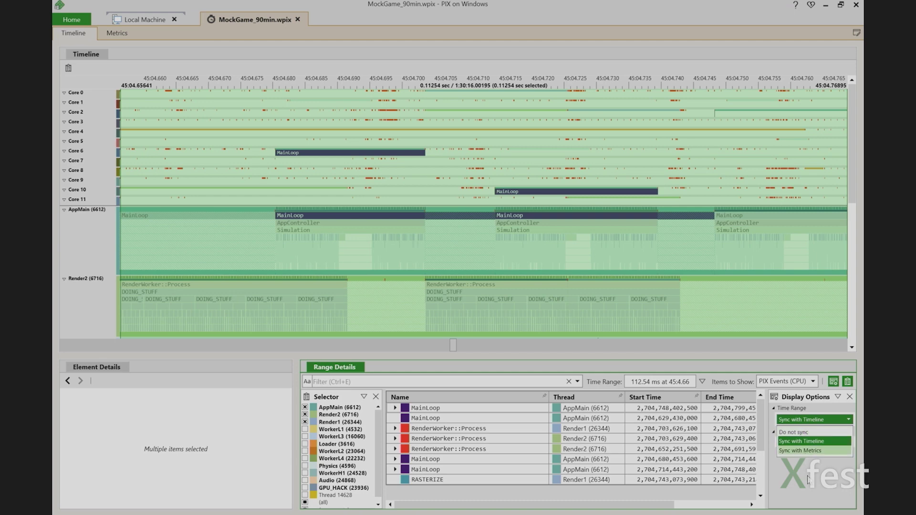
pyautogui.click(817, 503)
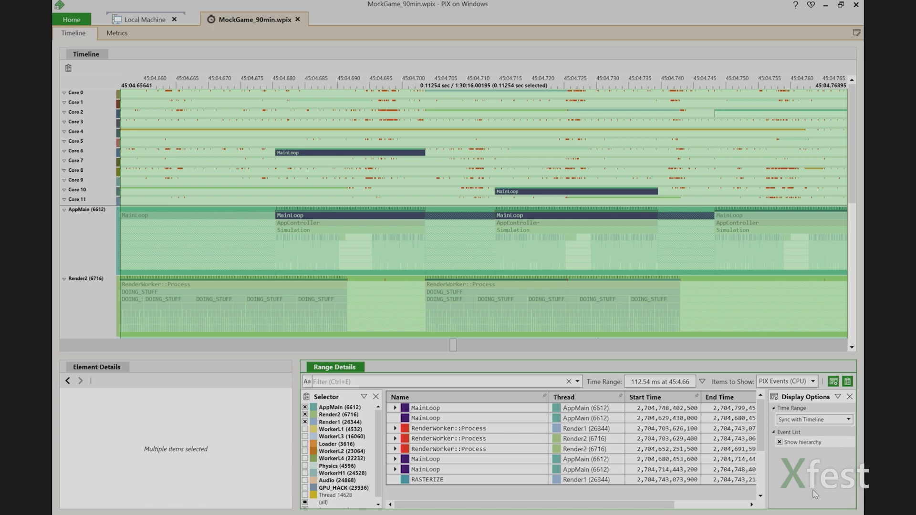
pyautogui.click(779, 443)
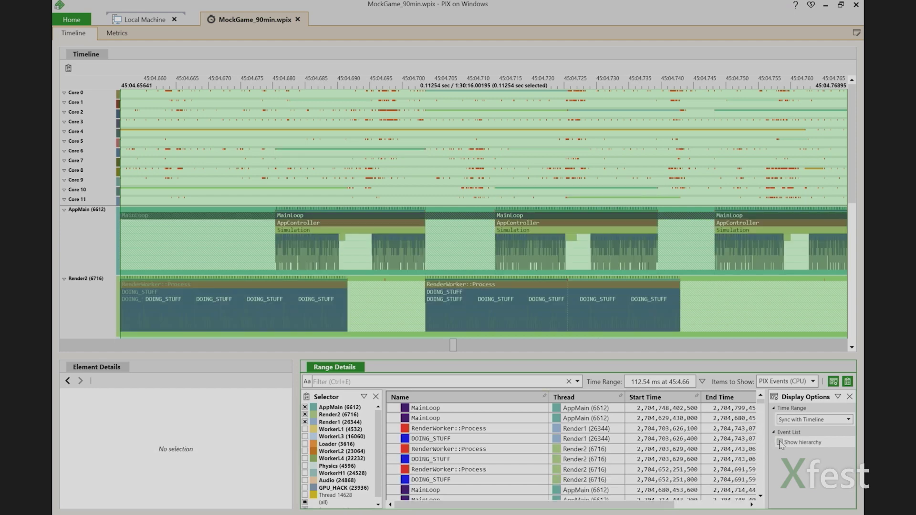